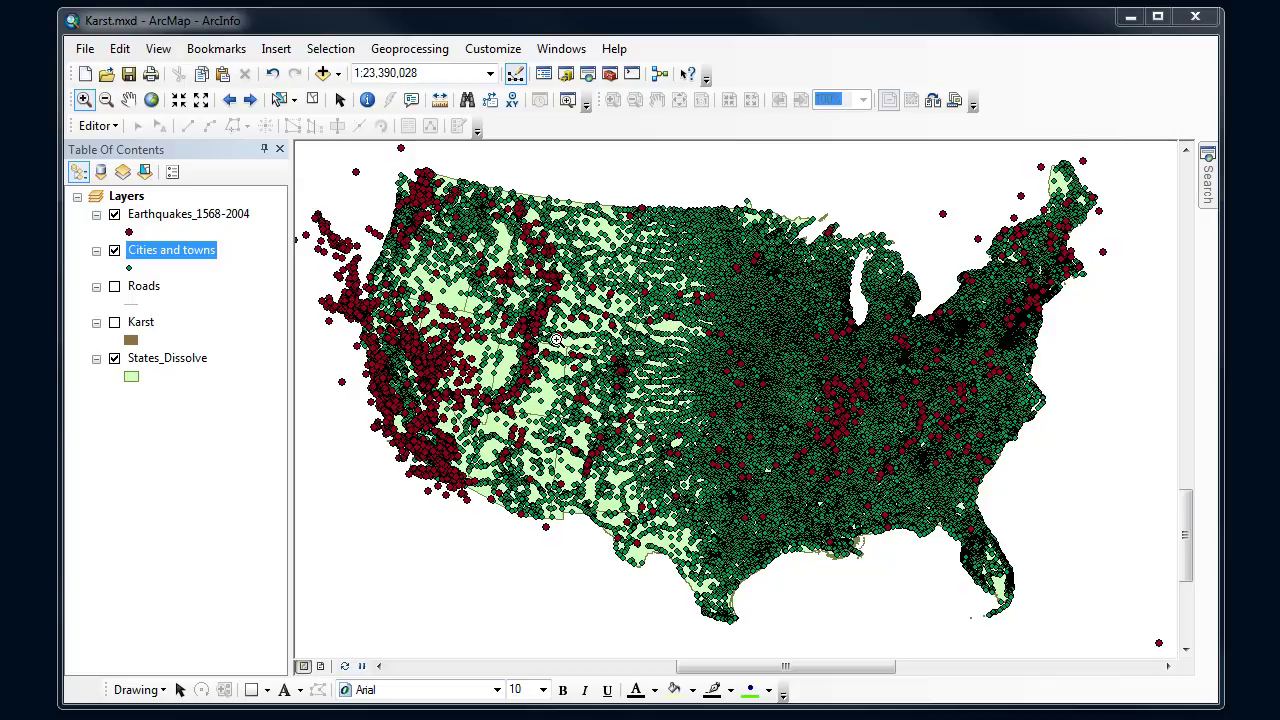
- Browse the system toolboxes in ArcToolbox, close that window, and bring the Geoprocessing menu back up
left_click(426, 52)
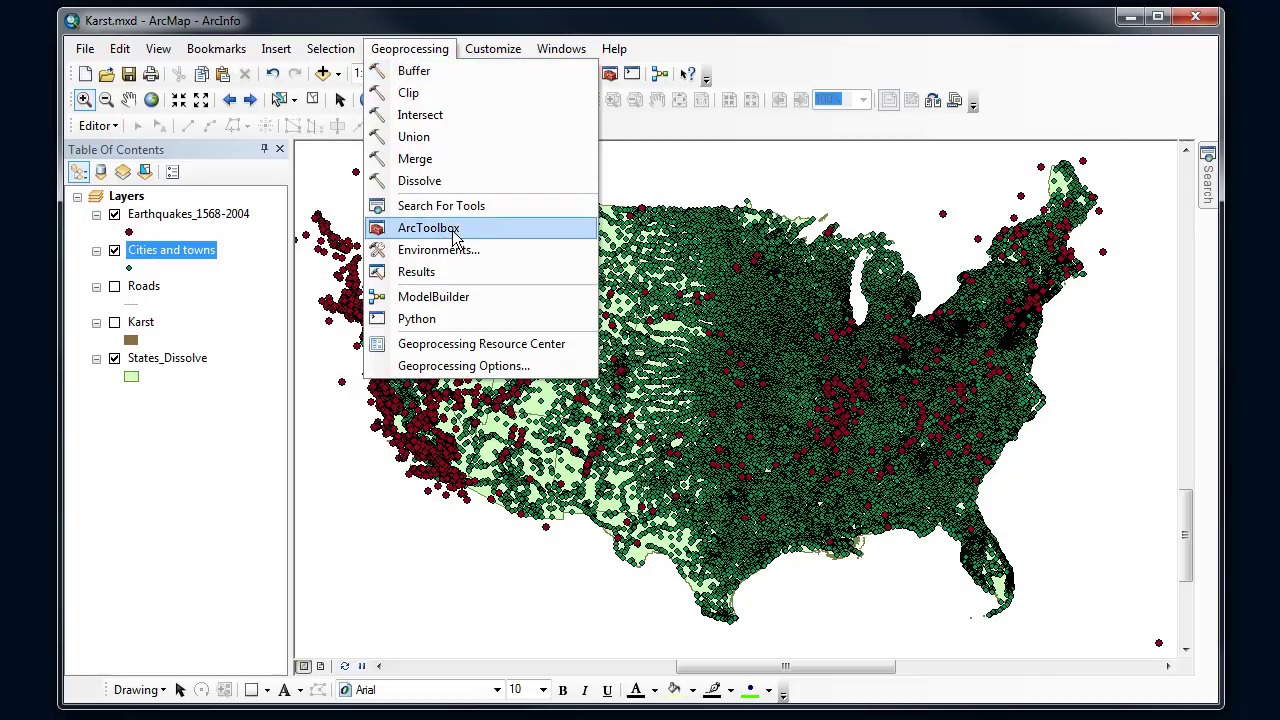
left_click(455, 234)
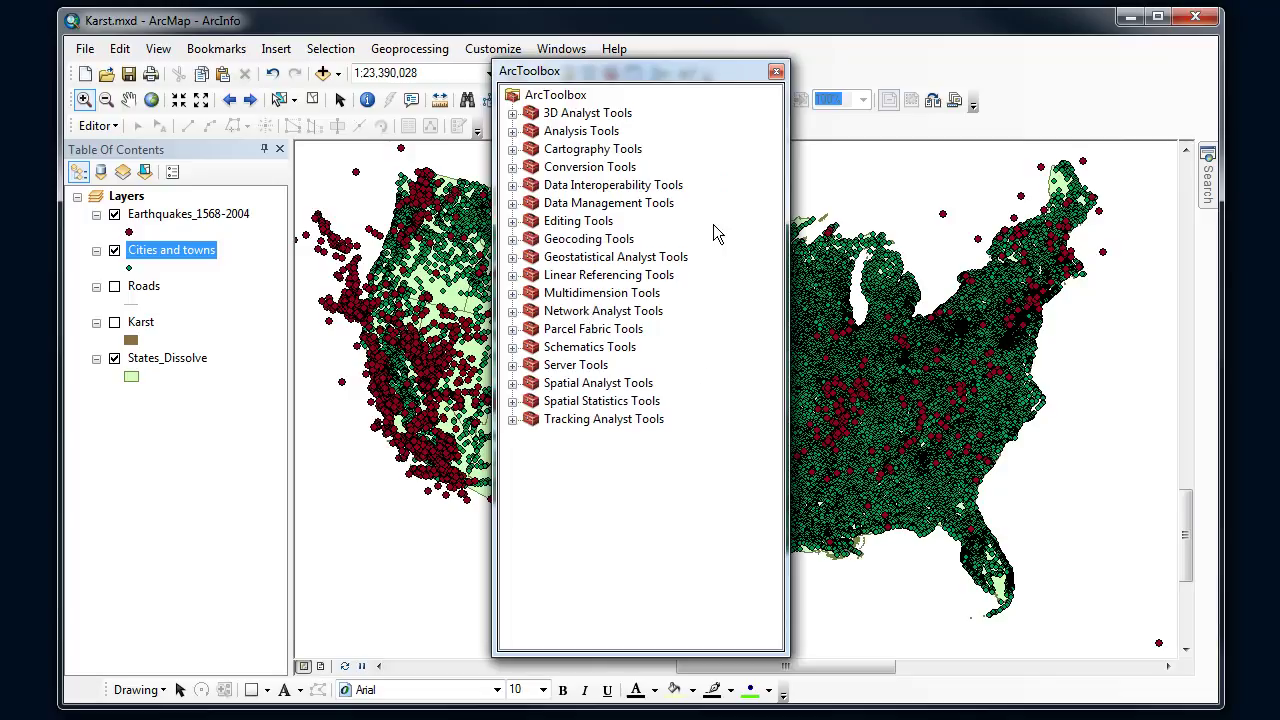
left_click(776, 72)
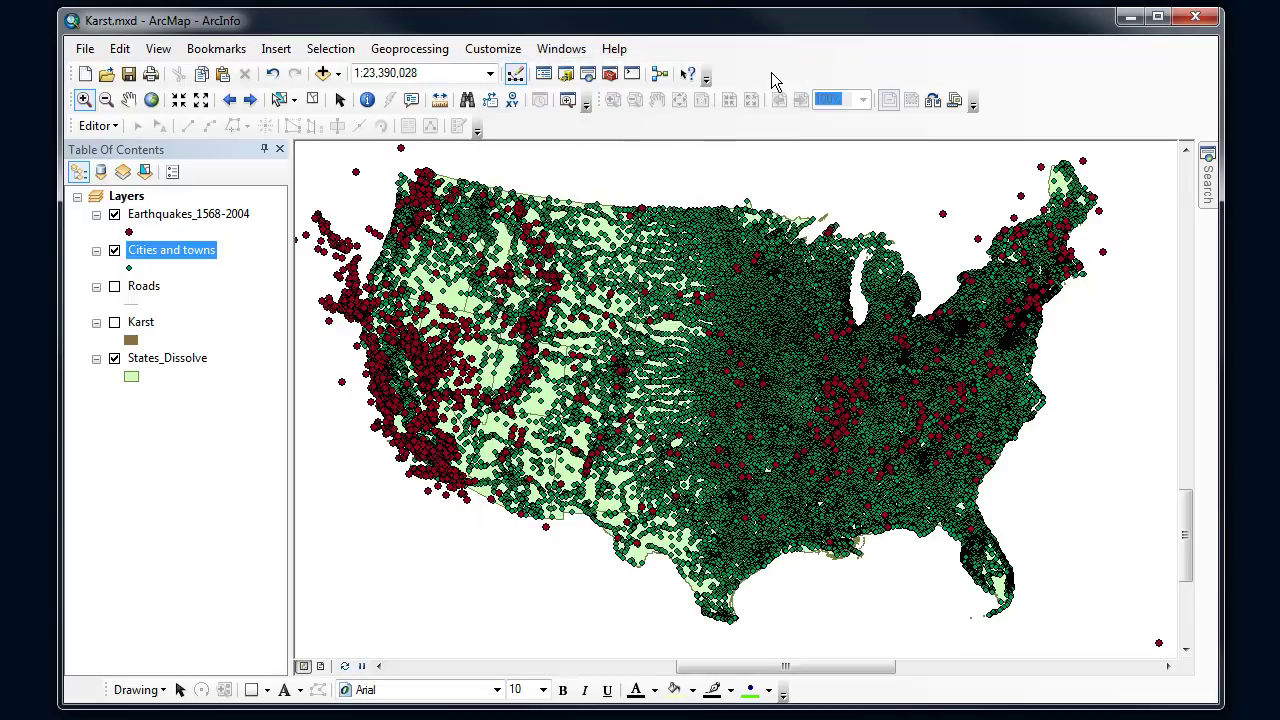
left_click(422, 50)
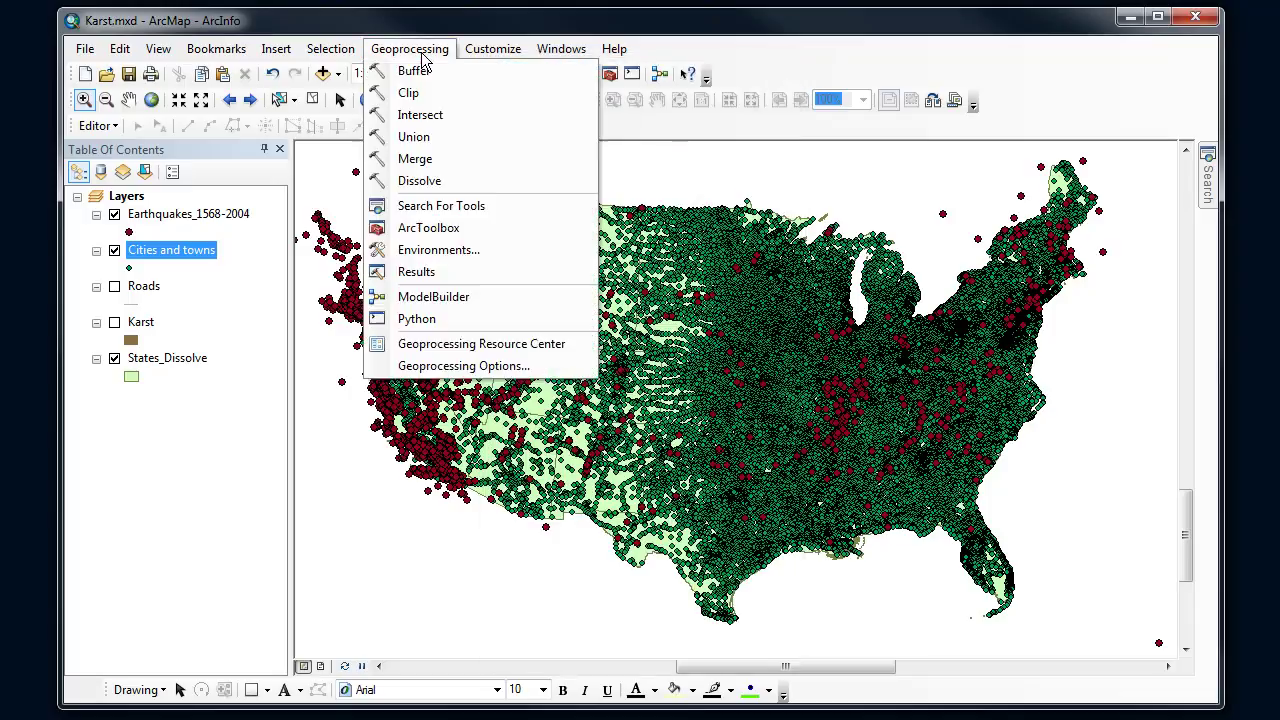
- Search the tools for 'clip', pick Clip (Analysis), and open the Clip tool dialog
left_click(437, 206)
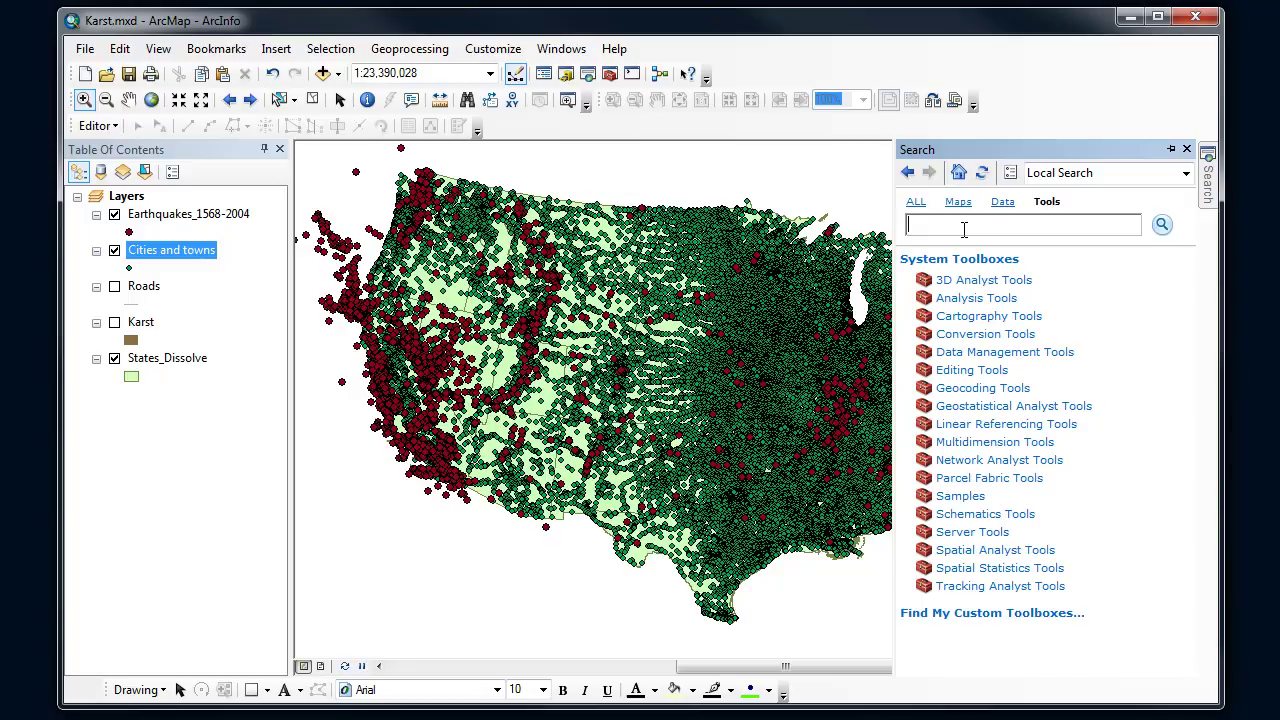
type("clip")
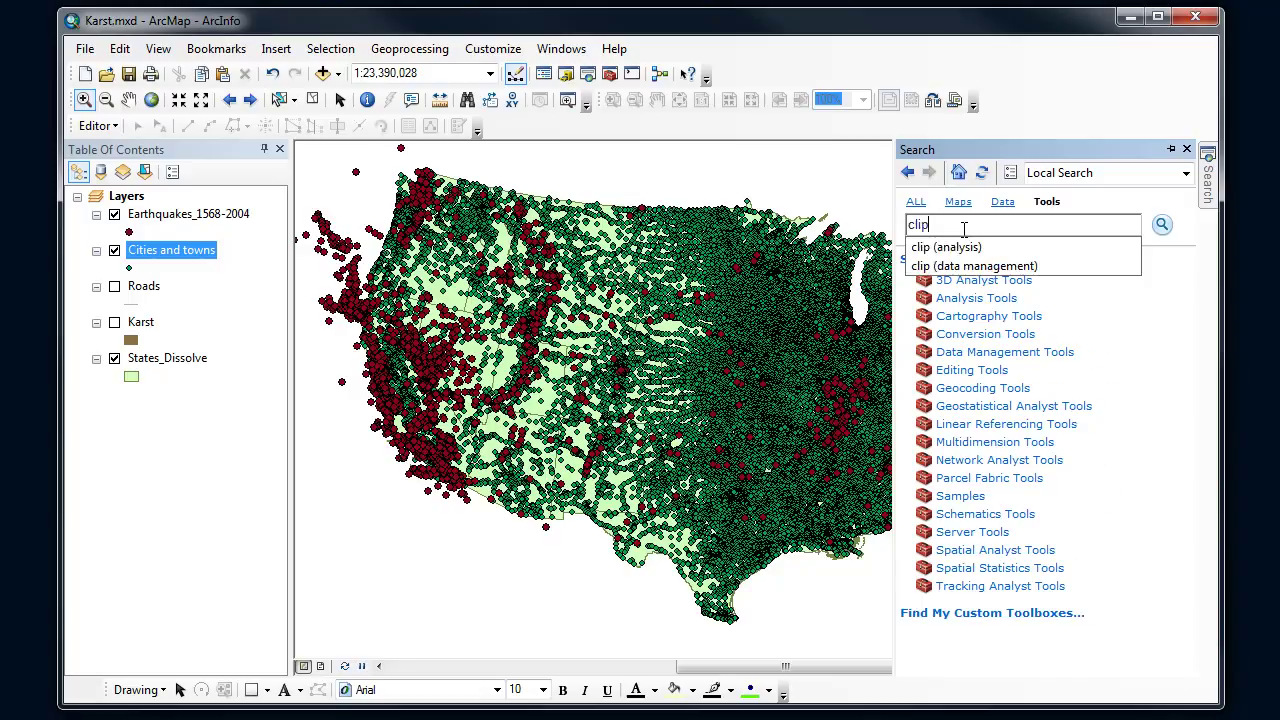
left_click(972, 249)
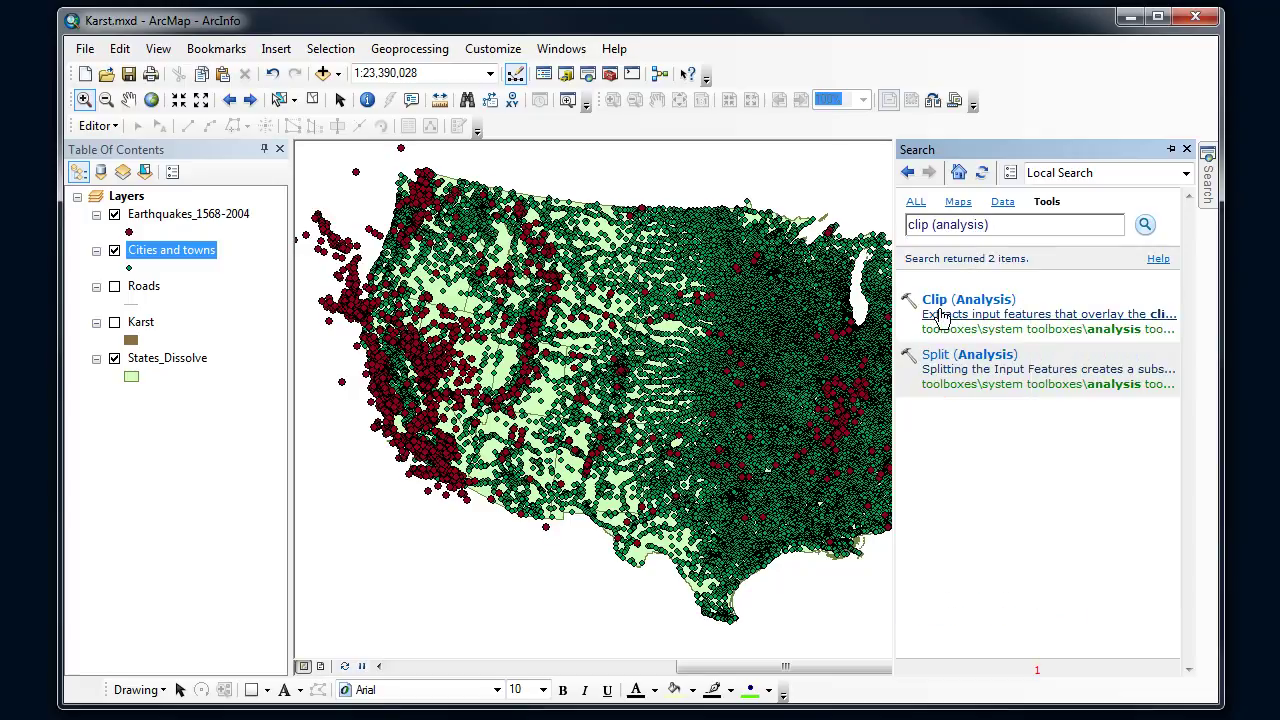
mouse_move(978, 315)
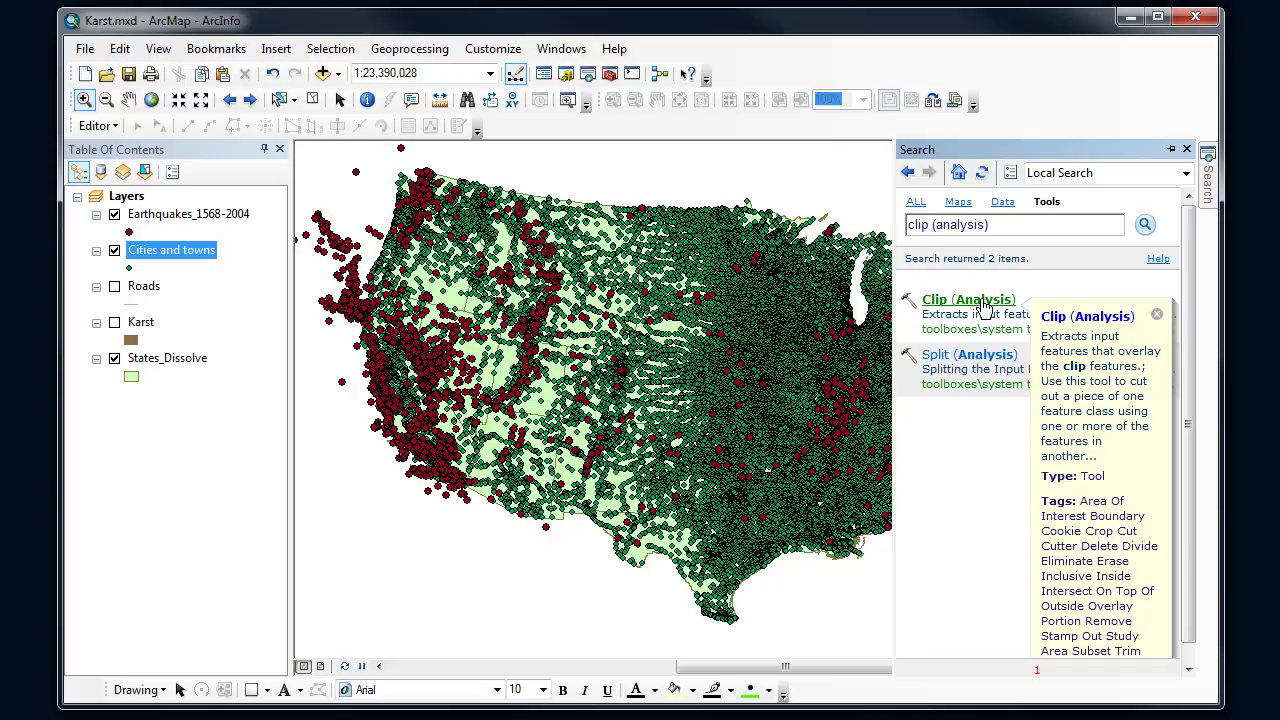
left_click(984, 303)
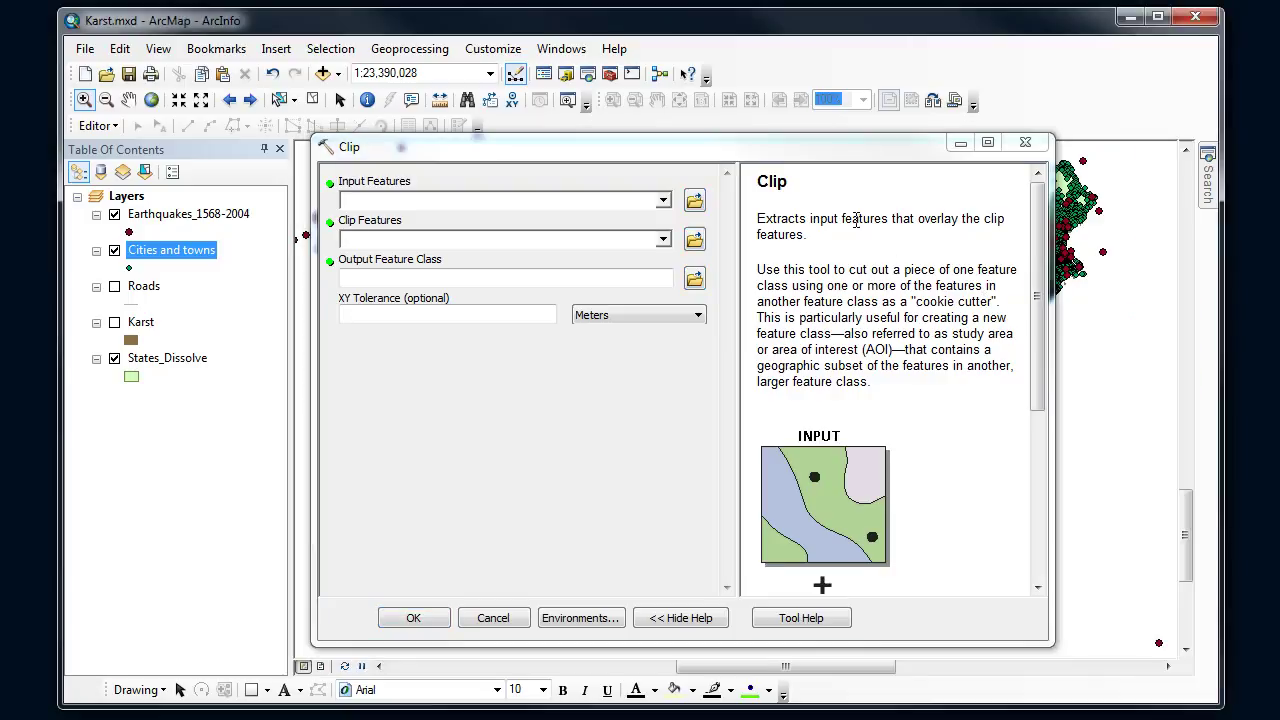
- Read the Clip help for Input Features, Clip Features, Output Feature Class and XY Tolerance
left_click(610, 199)
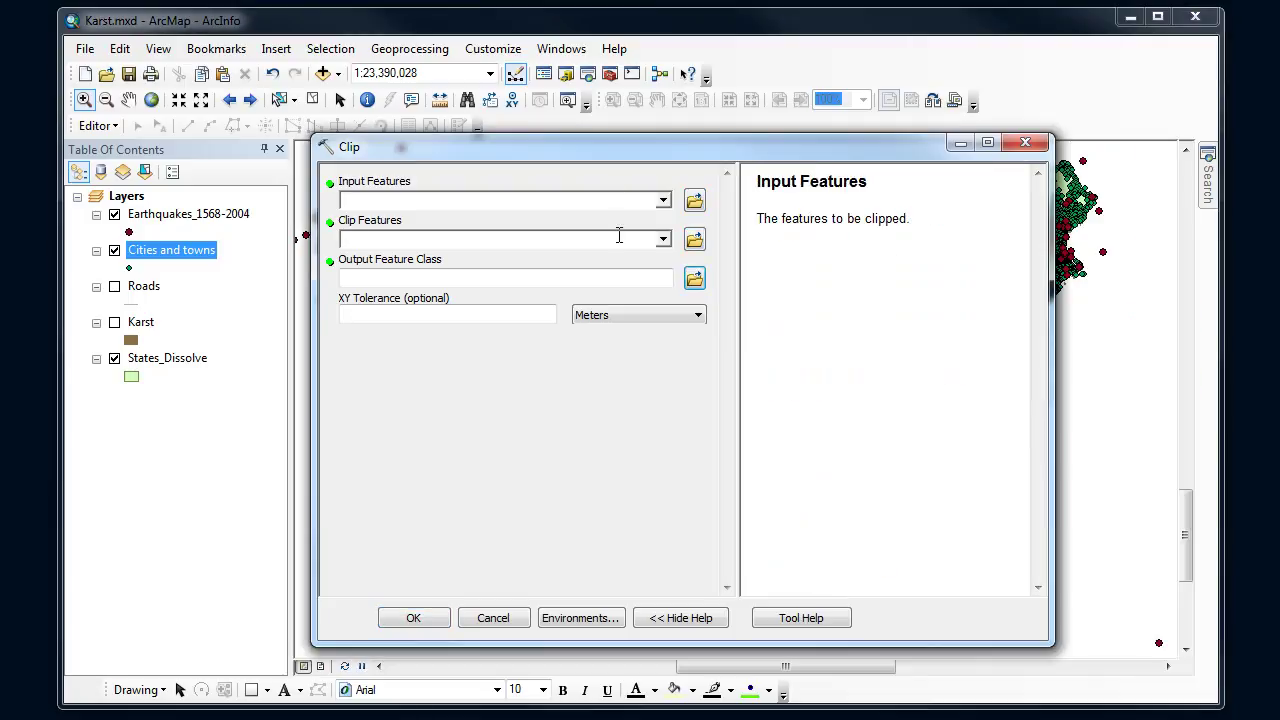
left_click(619, 237)
left_click(603, 277)
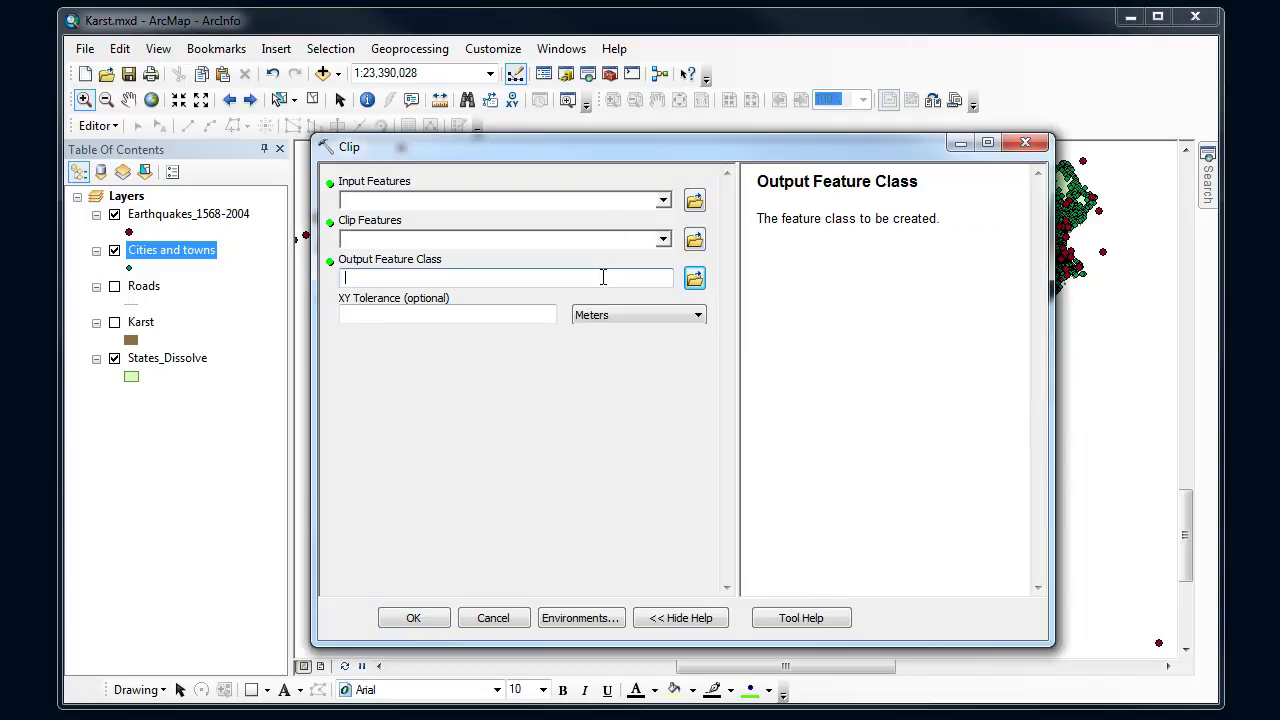
left_click(540, 314)
left_click(603, 201)
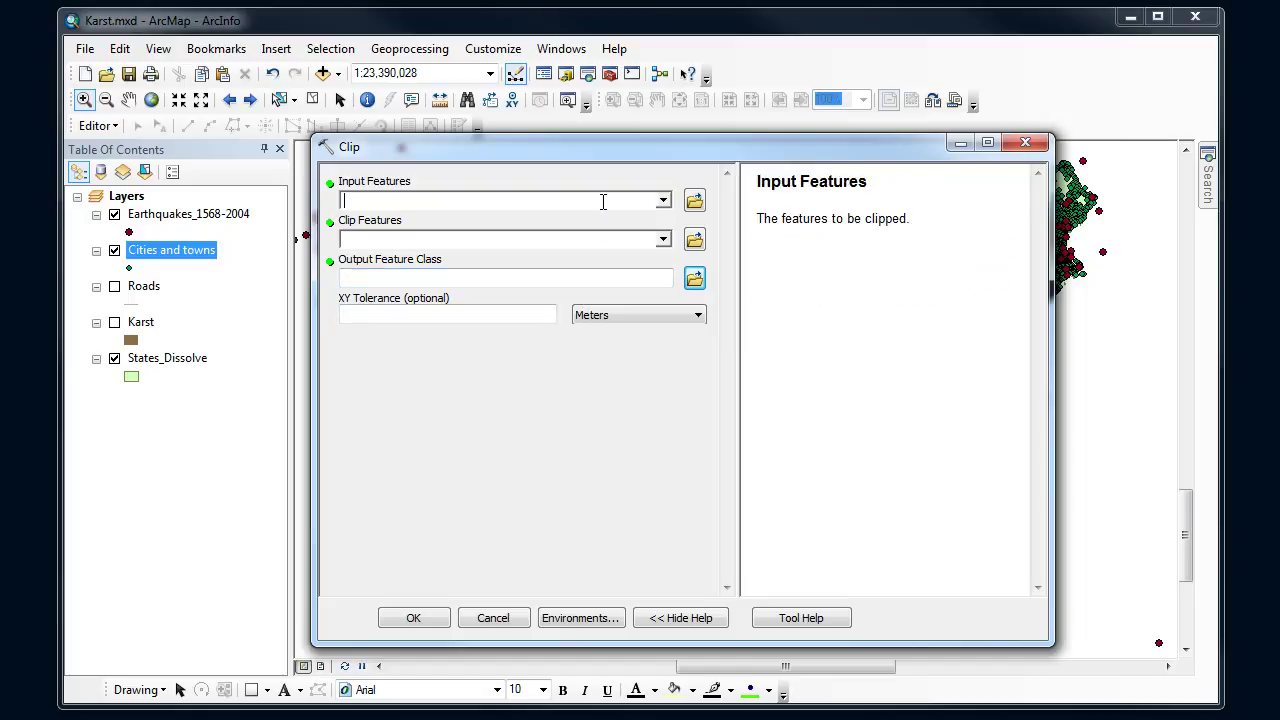
left_click(578, 374)
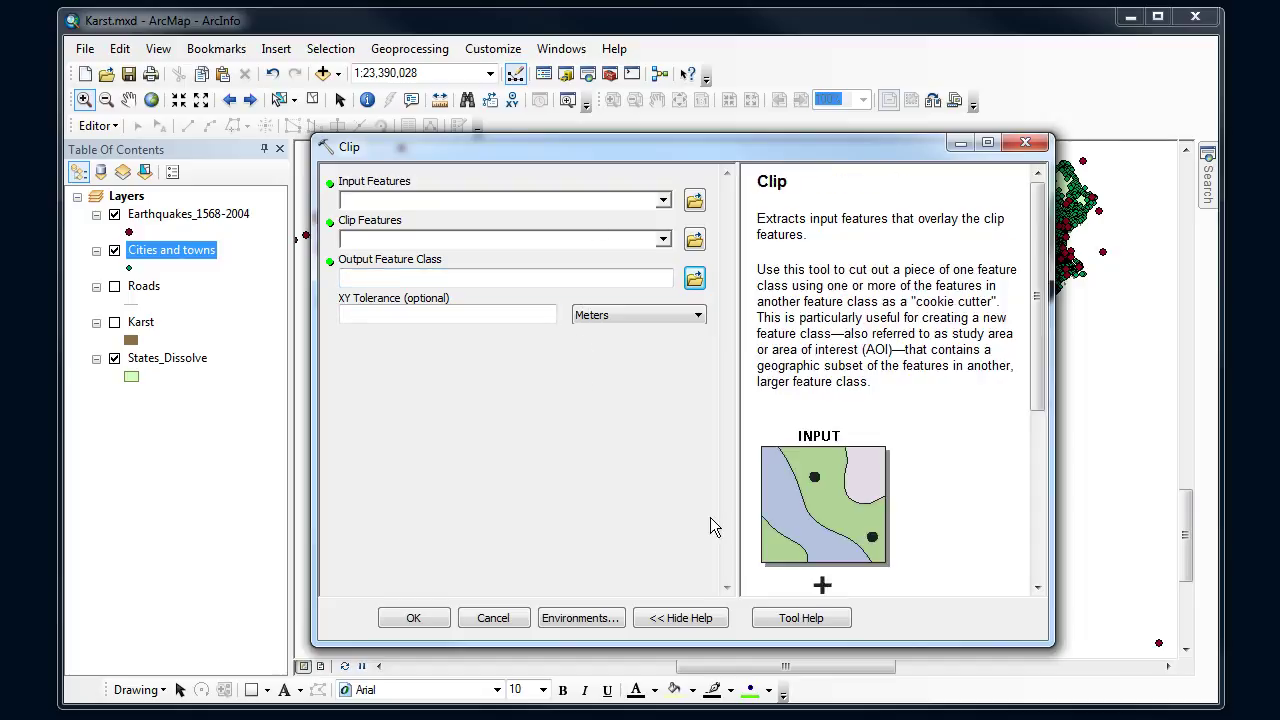
- Review the full Clip help page, then close it and the Clip tool without running
left_click(801, 617)
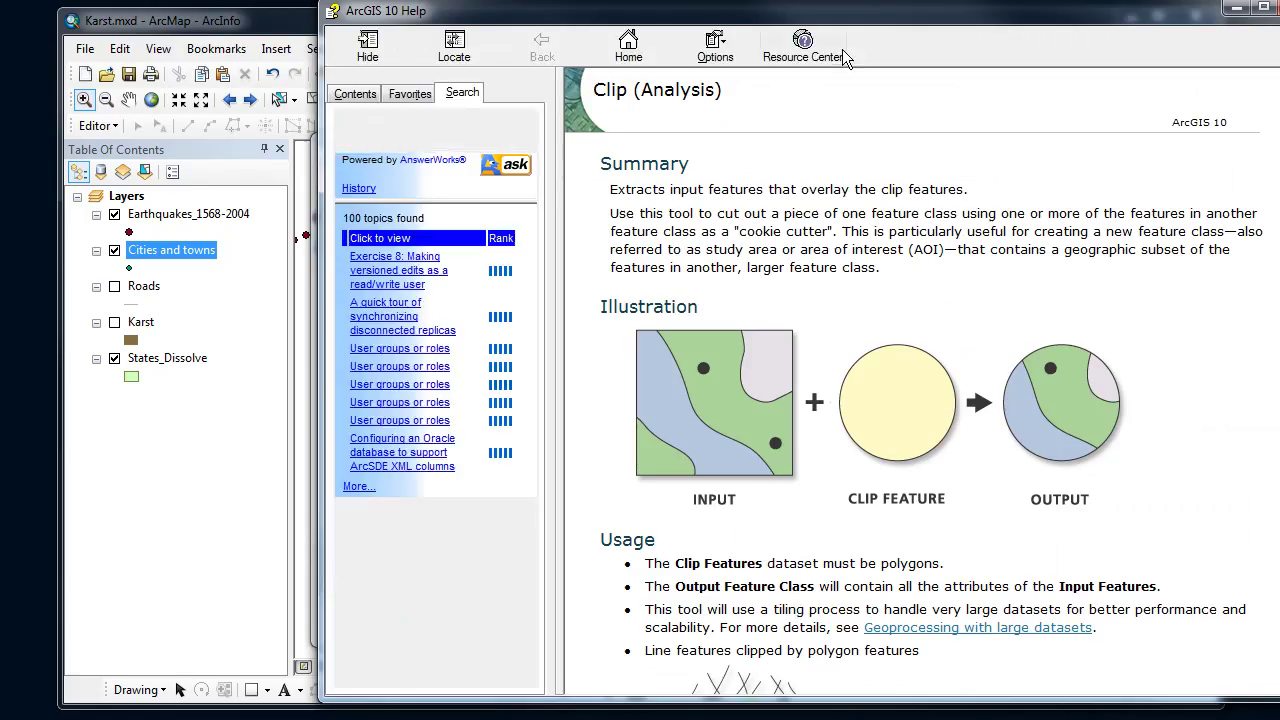
left_click_drag(1004, 12, 938, 64)
left_click_drag(1093, 144, 1128, 132)
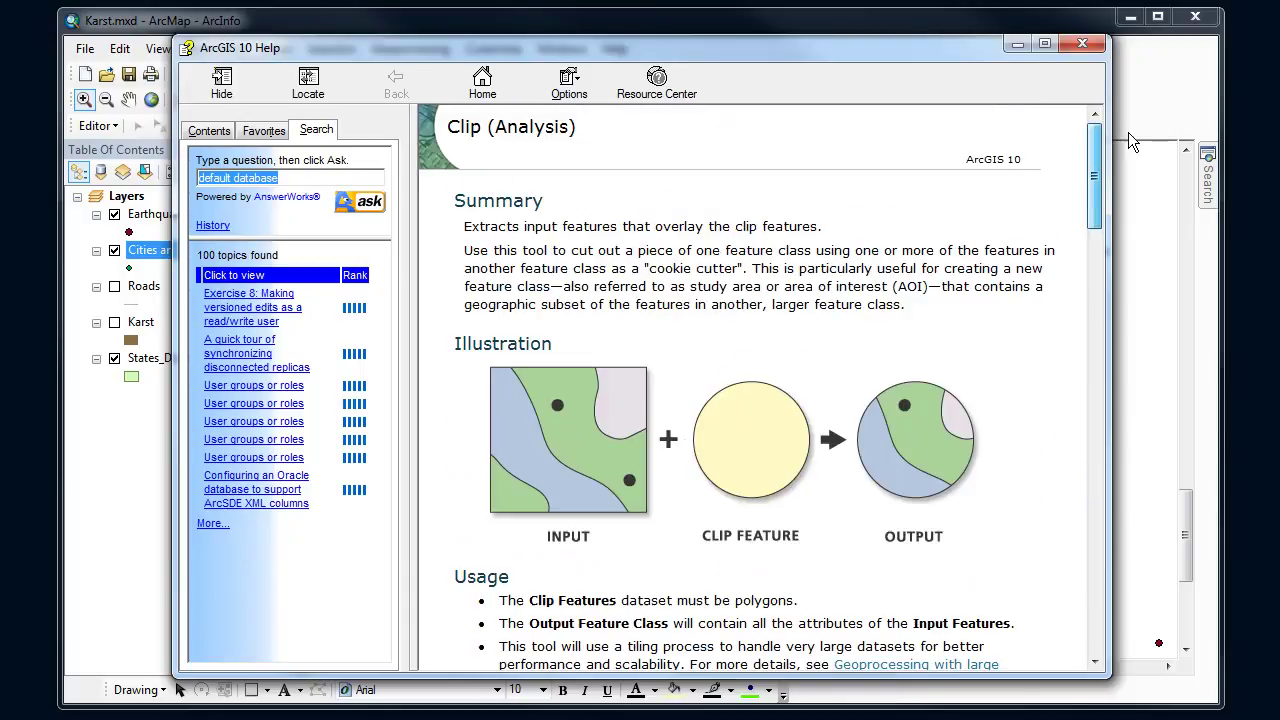
left_click(1083, 44)
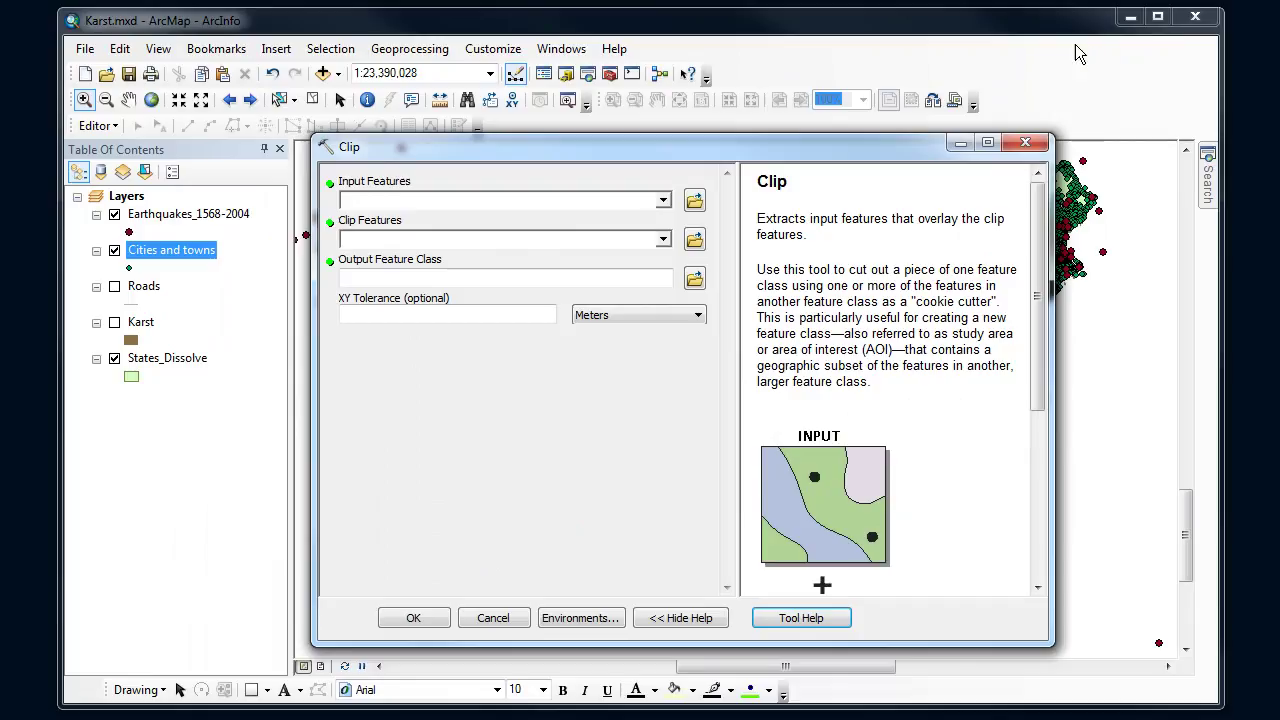
left_click(1031, 146)
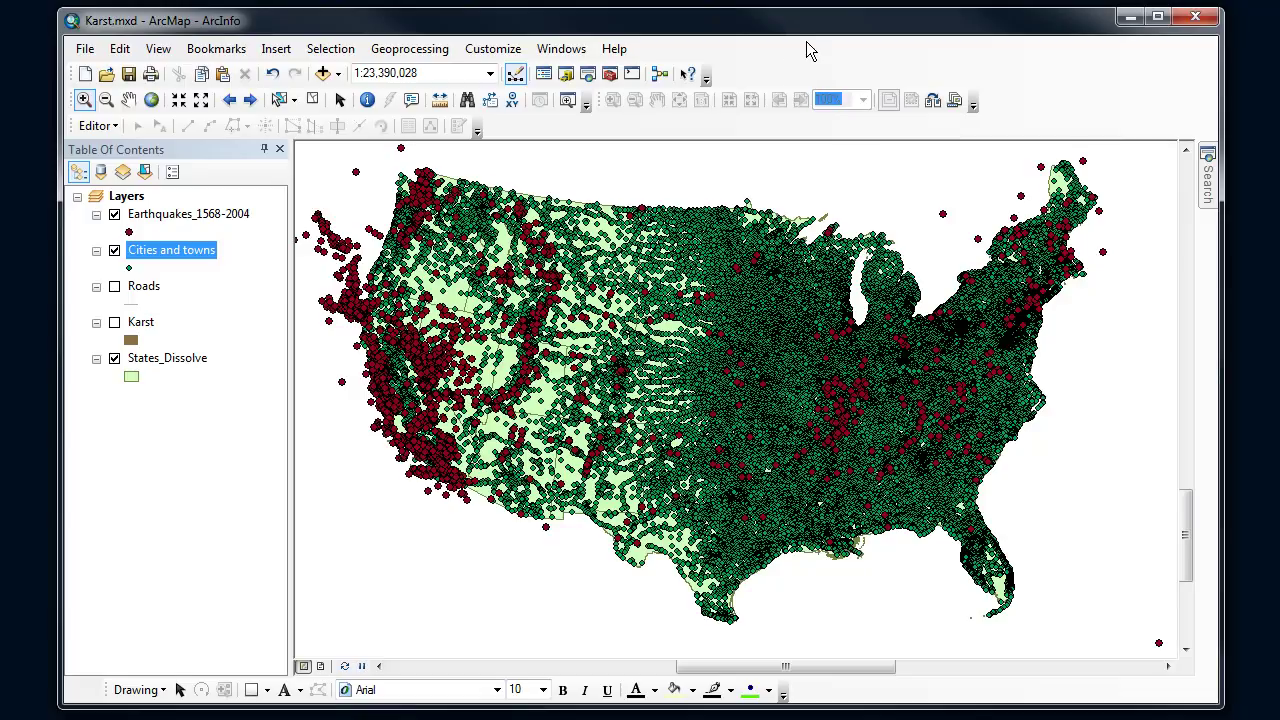
left_click(431, 55)
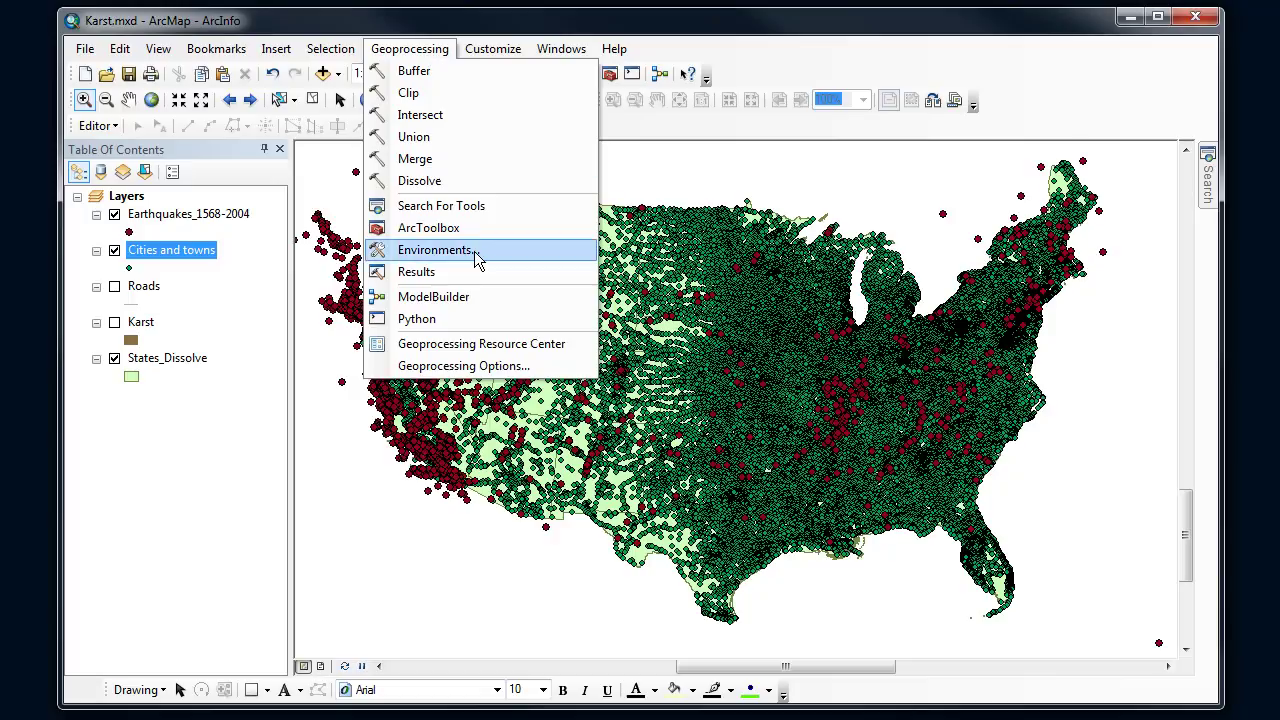
- Copy the Current Workspace path (GEOG370 Labs Hazards folder) into Scratch Workspace in Environment Settings and accept
left_click(477, 258)
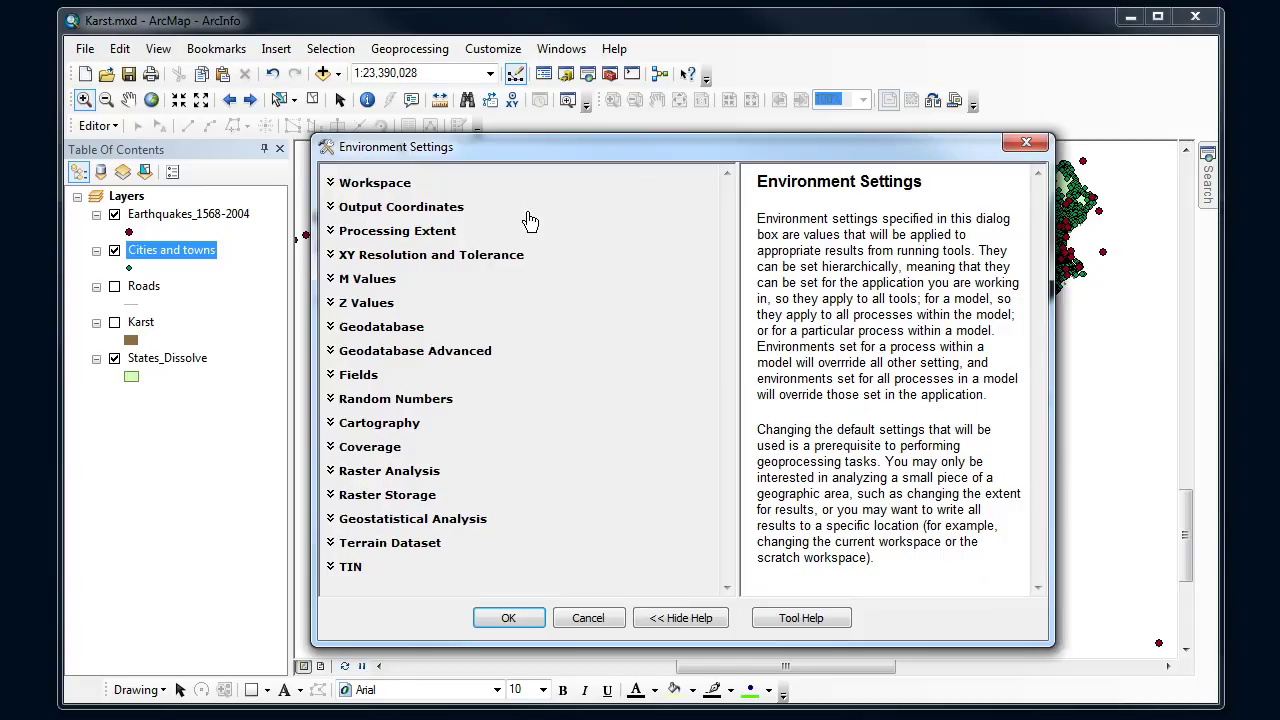
left_click_drag(605, 157, 553, 137)
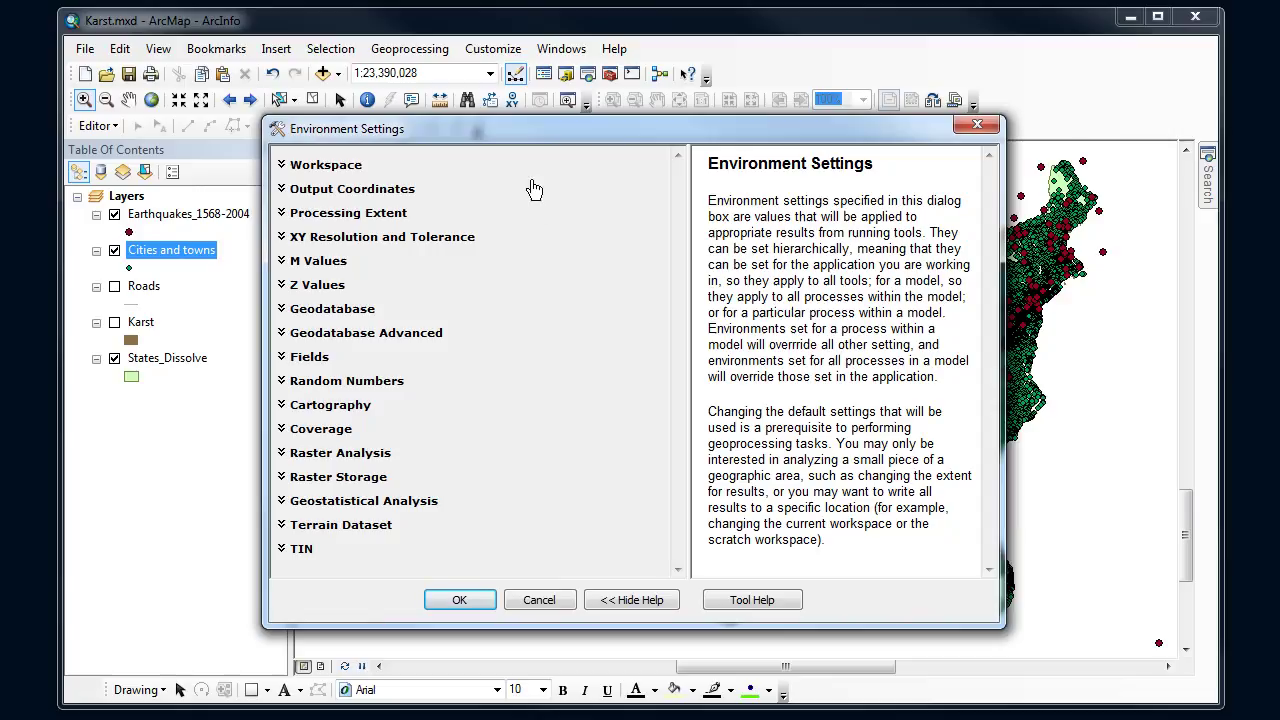
left_click(330, 166)
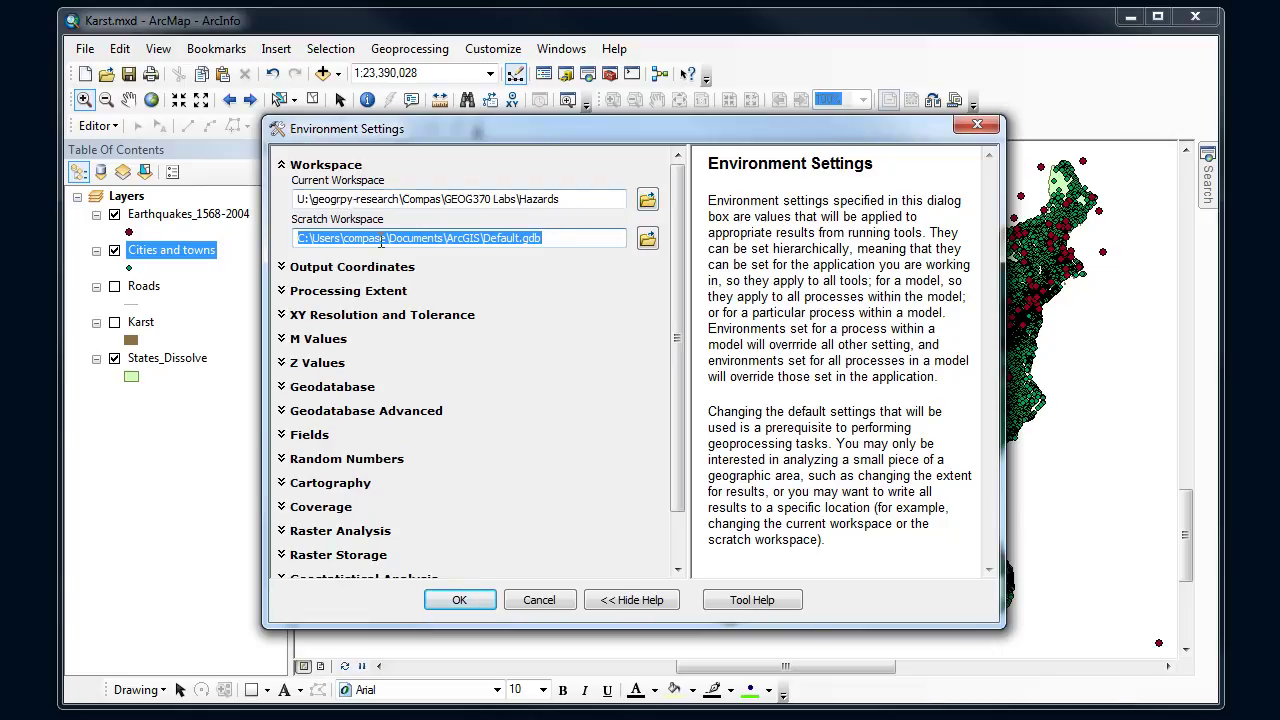
left_click(304, 240)
left_click_drag(299, 240, 560, 240)
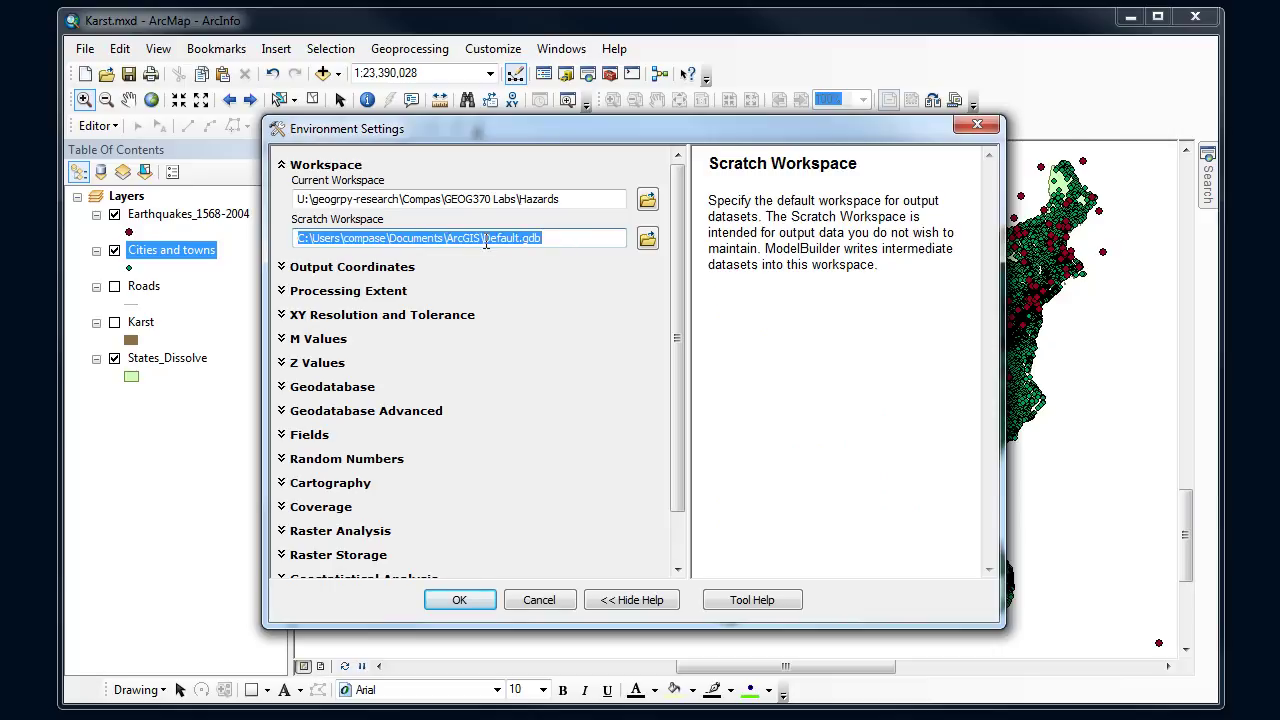
left_click(600, 198)
left_click_drag(603, 198, 296, 203)
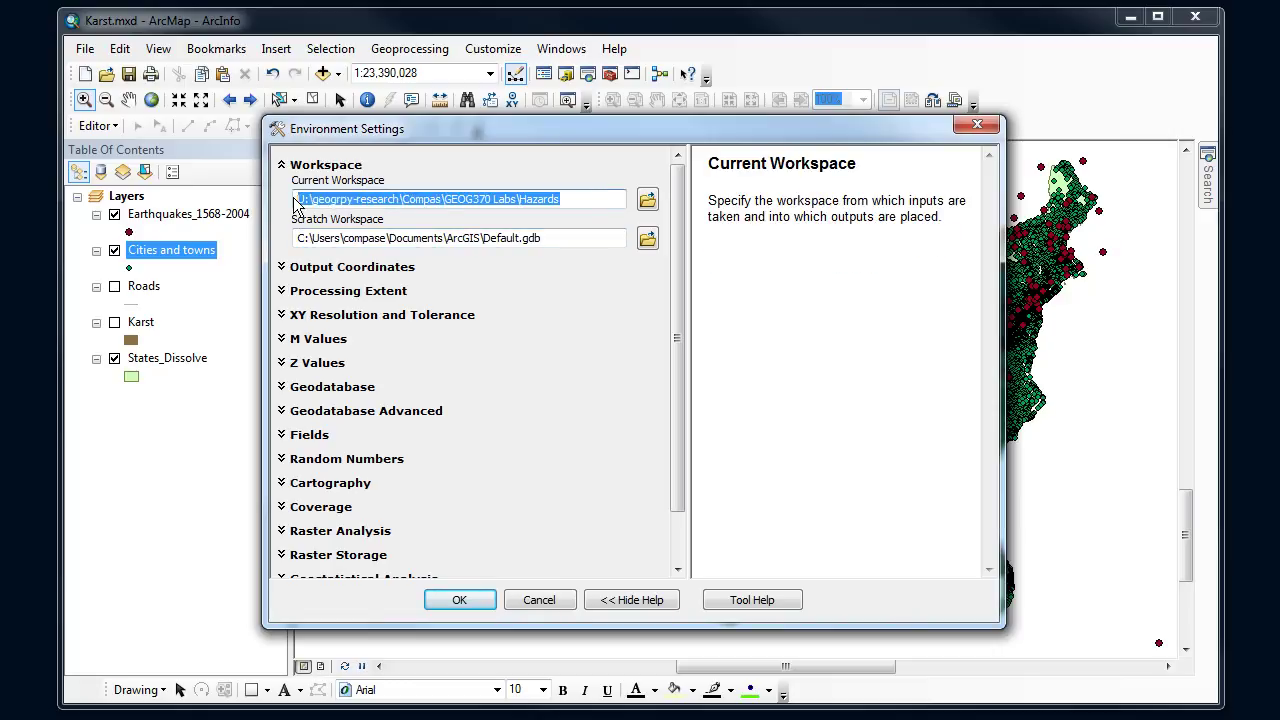
left_click_drag(578, 238, 285, 254)
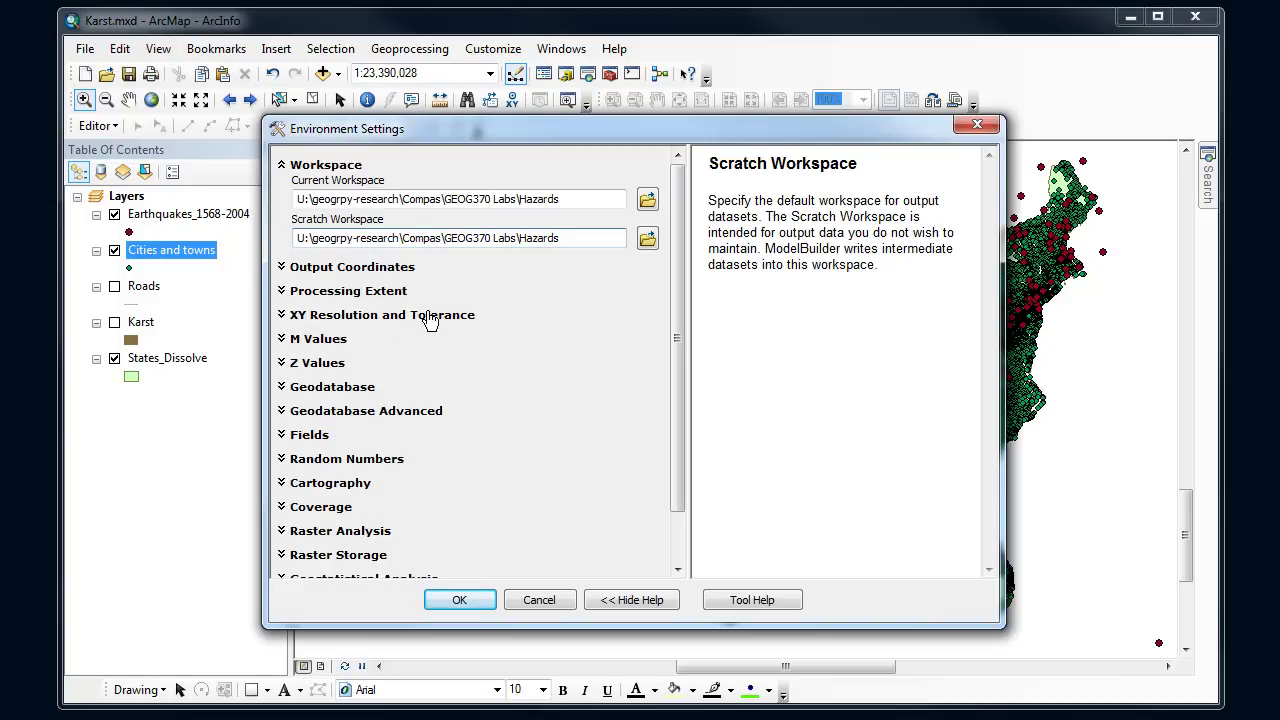
left_click(479, 601)
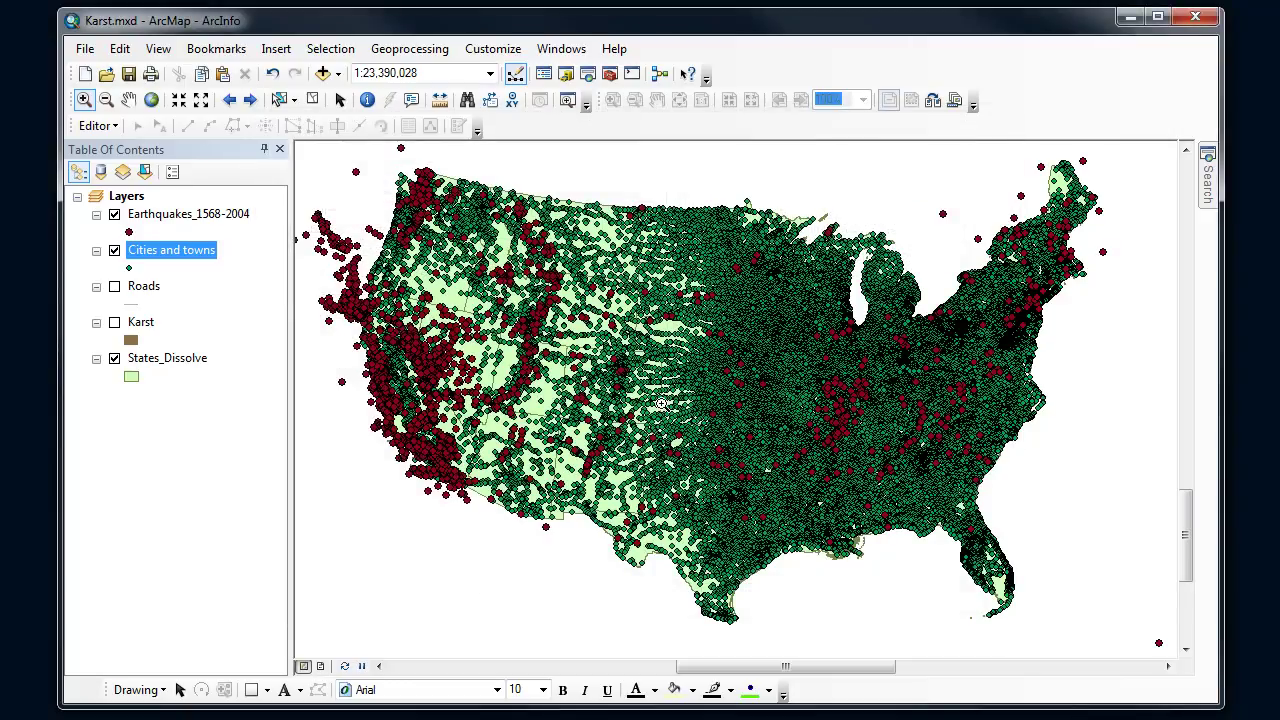
left_click(433, 50)
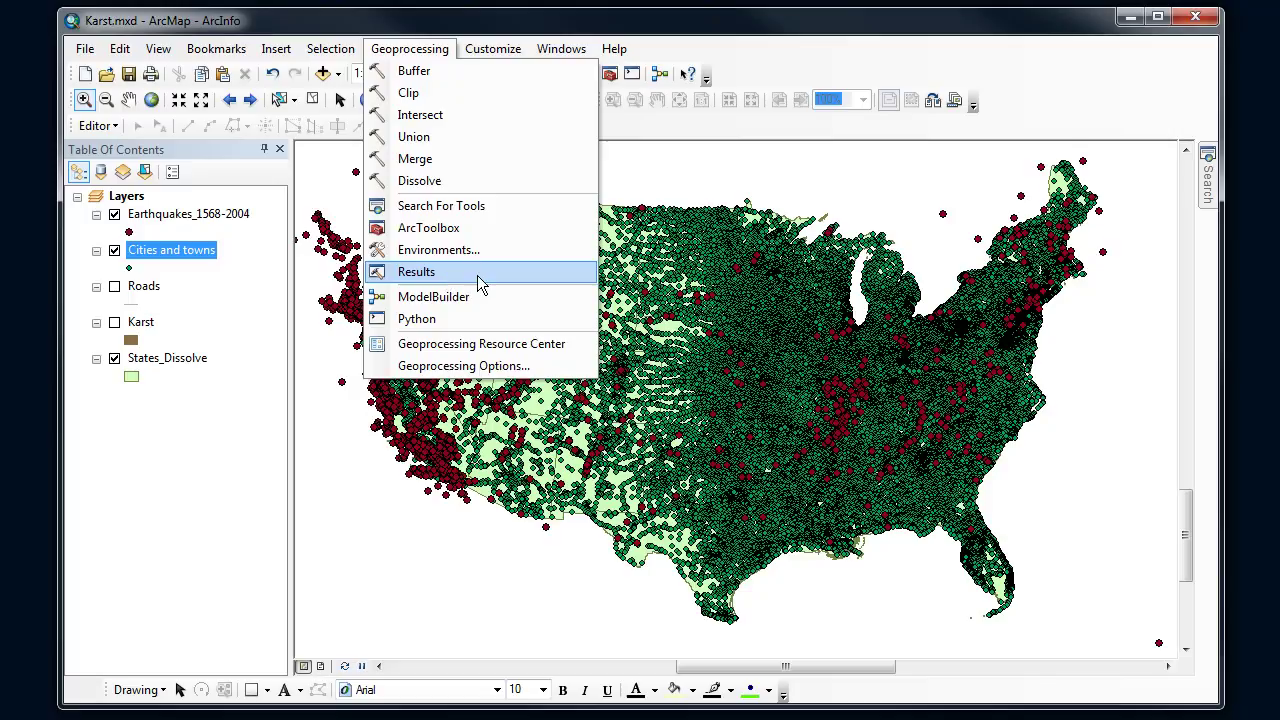
mouse_move(508, 49)
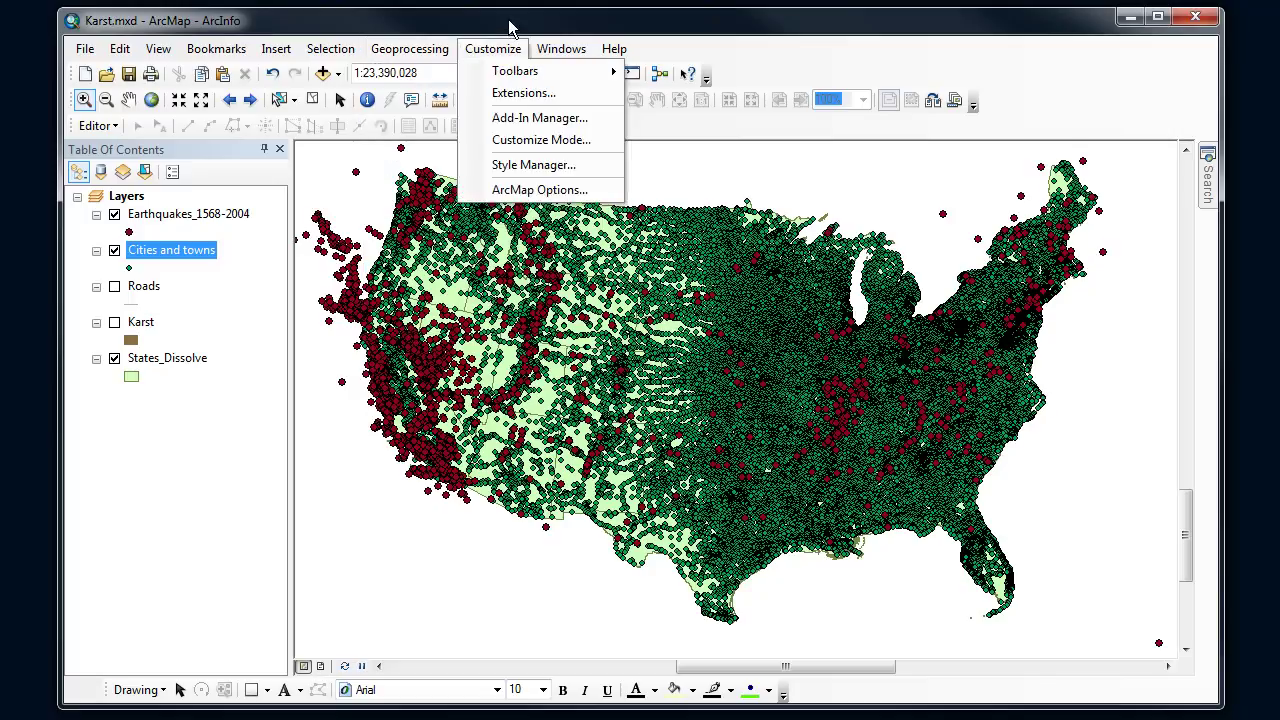
left_click(507, 25)
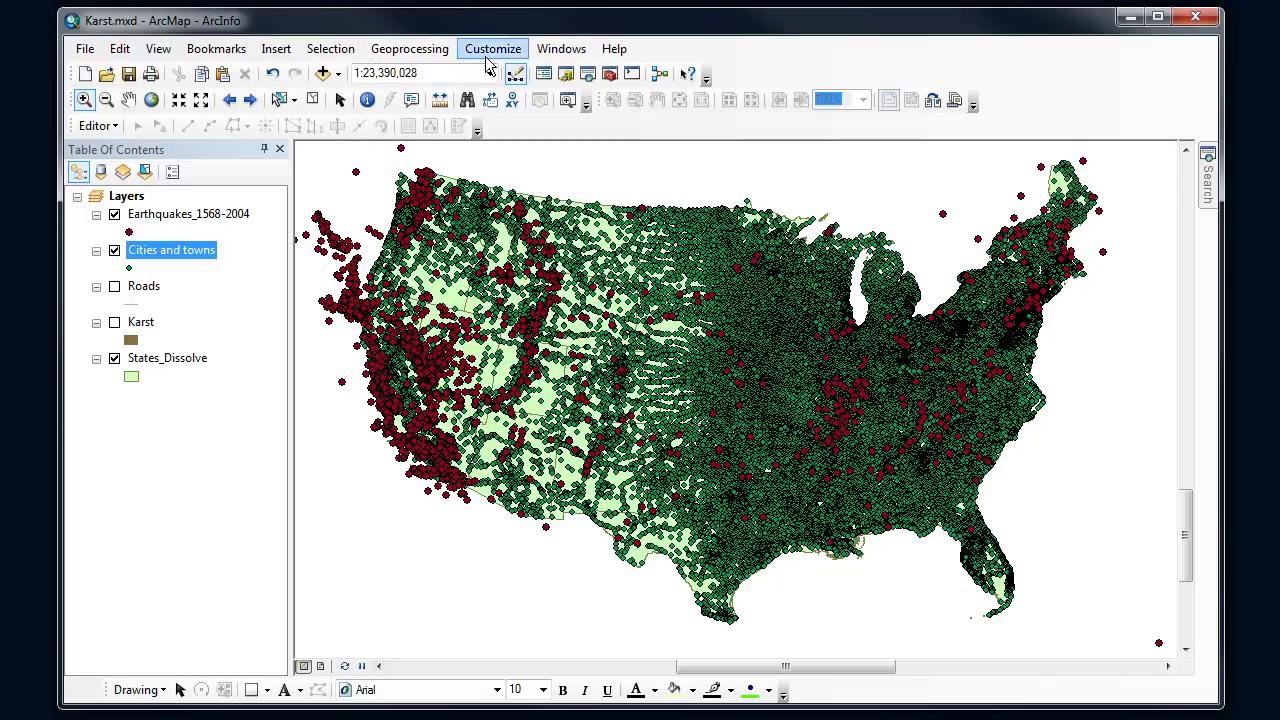